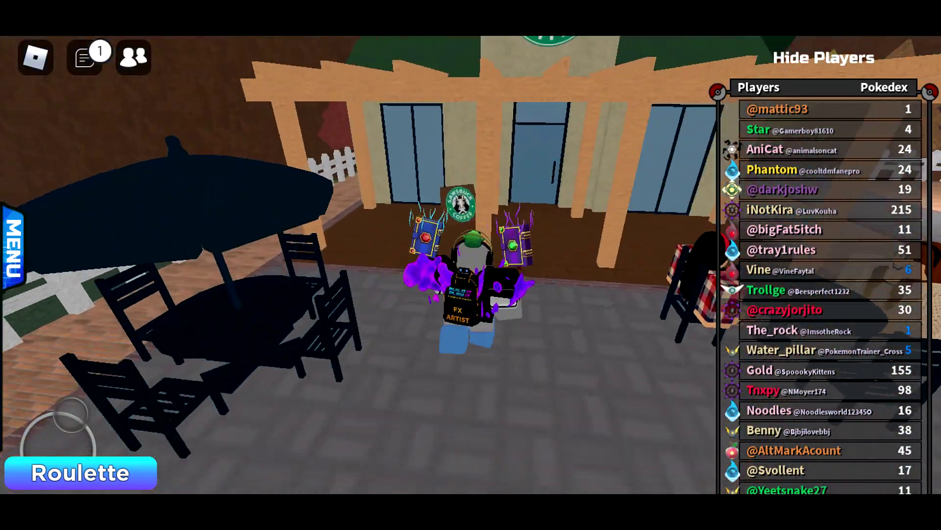
# Step: Check Charmander's full stats in the Pokémon party, then close the party
pyautogui.click(823, 58)
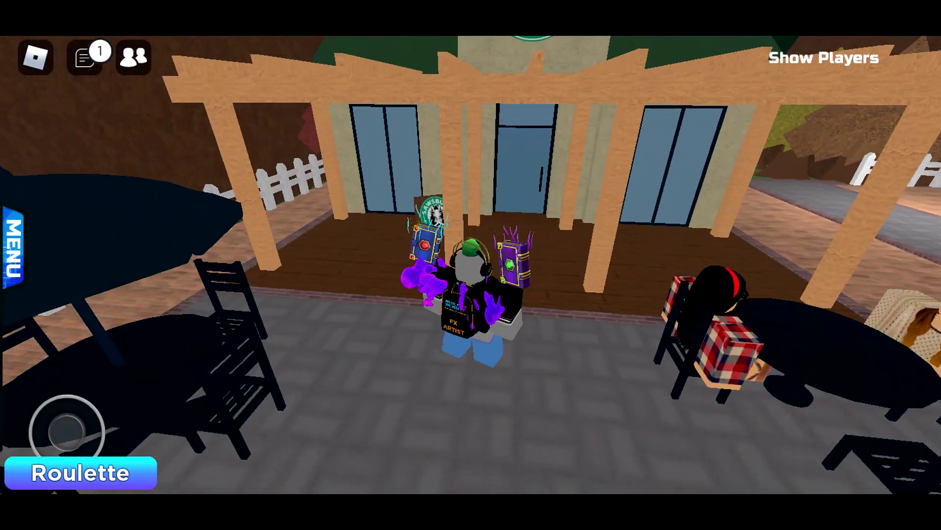
pyautogui.click(14, 247)
pyautogui.click(55, 165)
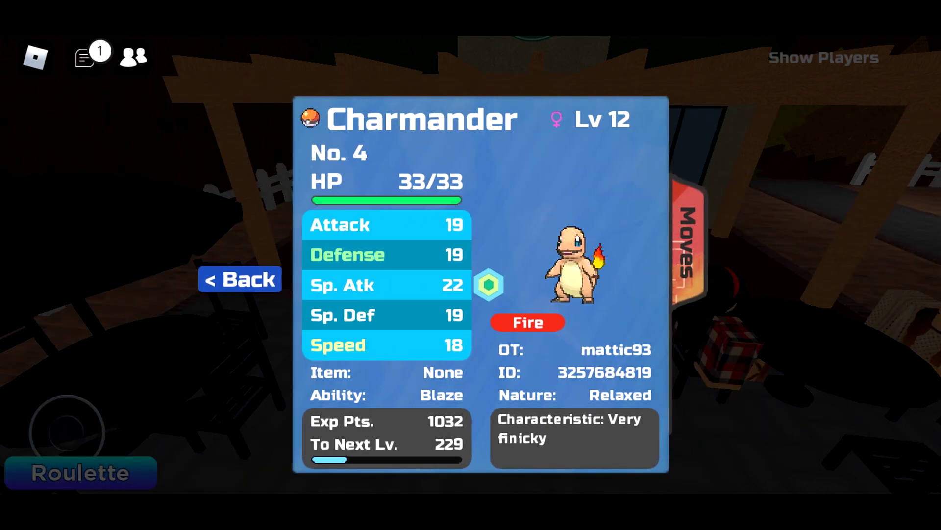
pyautogui.click(232, 279)
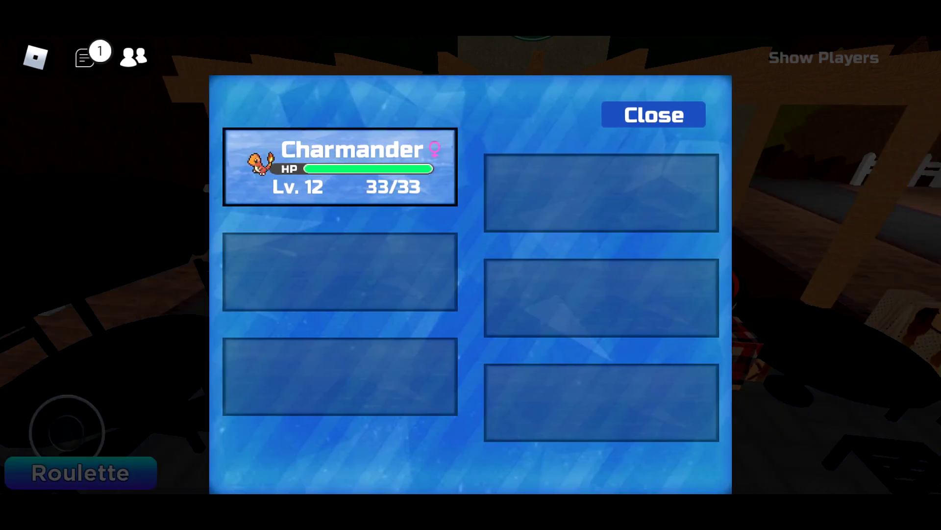
pyautogui.click(651, 116)
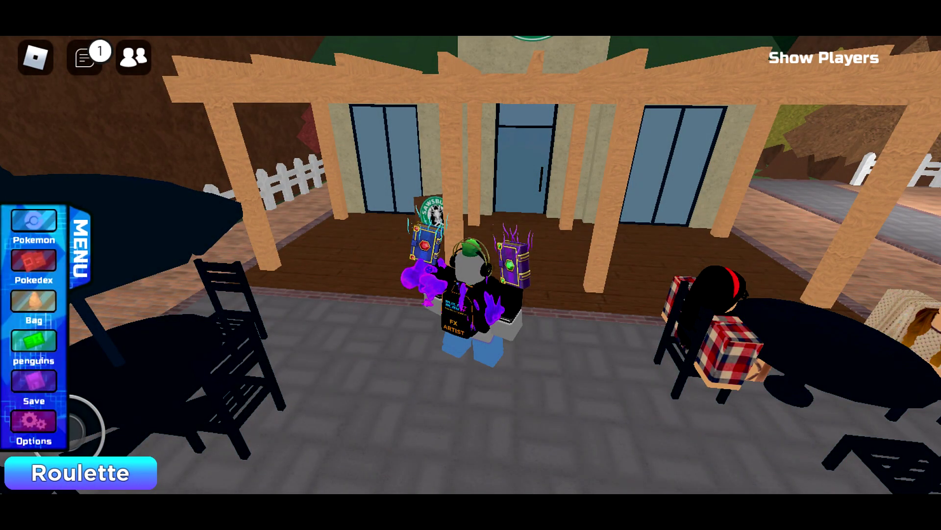
# Step: Look through the bag's items, then show and hide the server player list
pyautogui.click(34, 305)
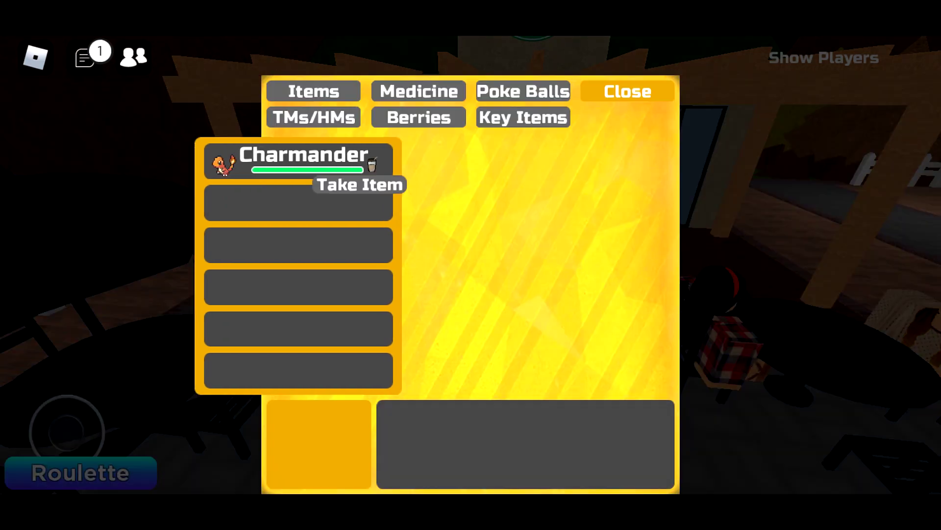
pyautogui.click(628, 91)
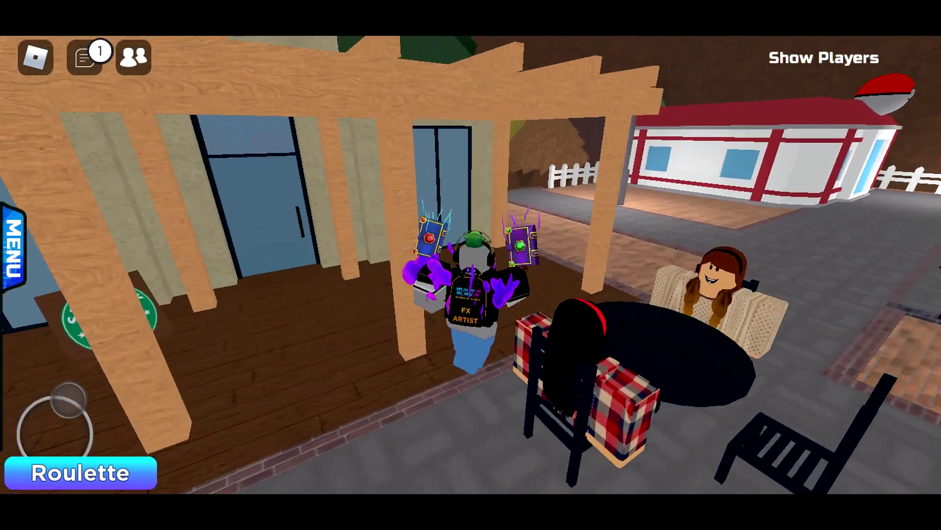
pyautogui.click(824, 58)
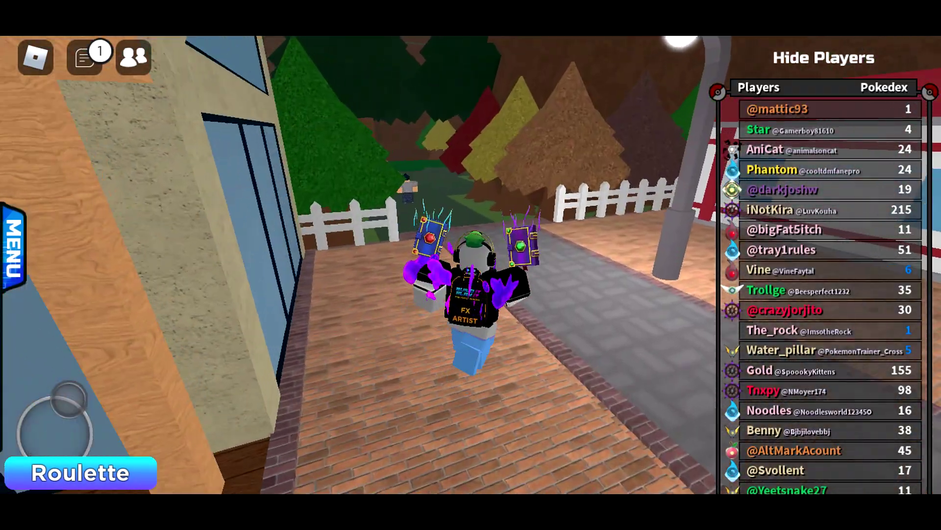
pyautogui.click(824, 58)
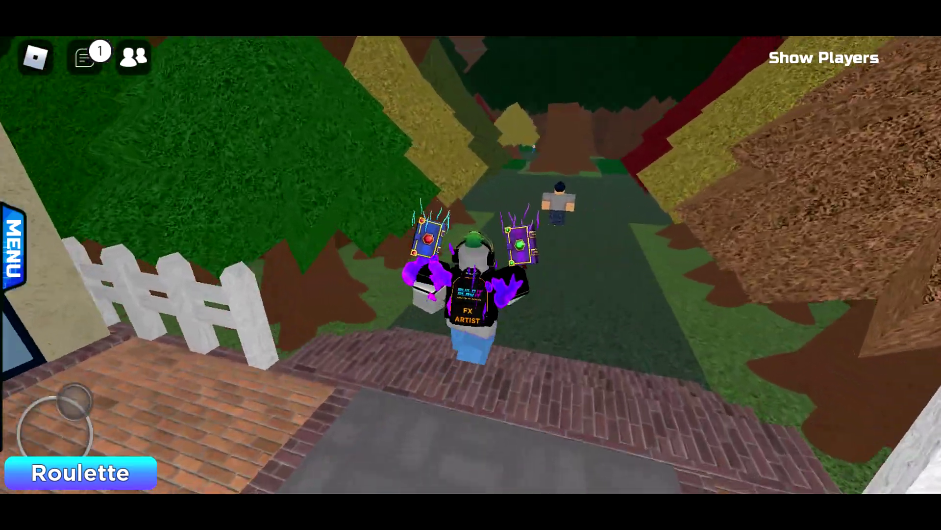
# Step: Open and close the chat messages, then show the player list again
pyautogui.click(84, 58)
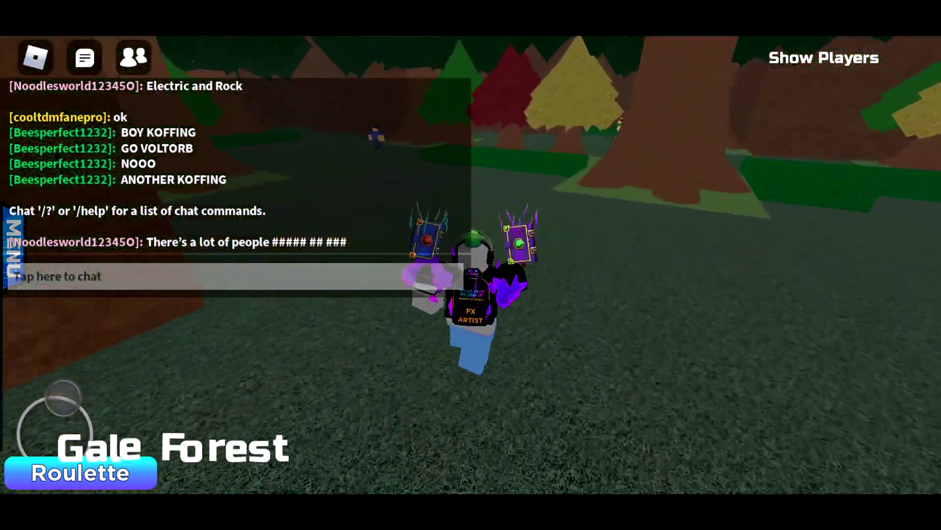
pyautogui.click(84, 58)
pyautogui.click(824, 57)
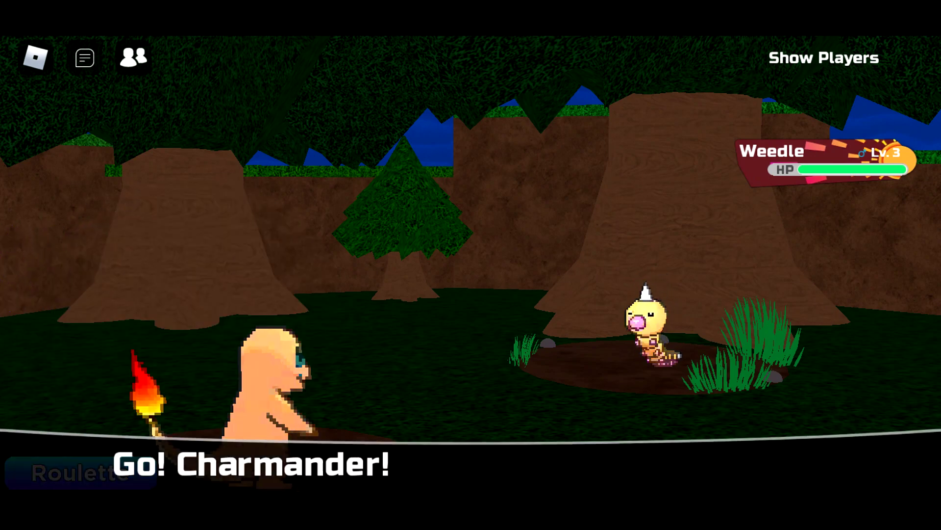
# Step: Run from the wild Weedle and Nidoran in Gale Forest, rotating the camera
pyautogui.click(471, 419)
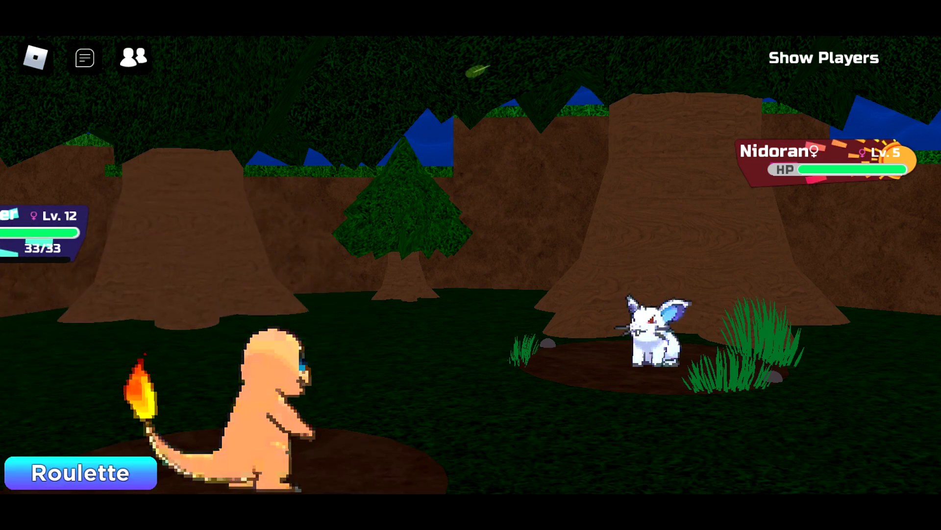
pyautogui.click(471, 426)
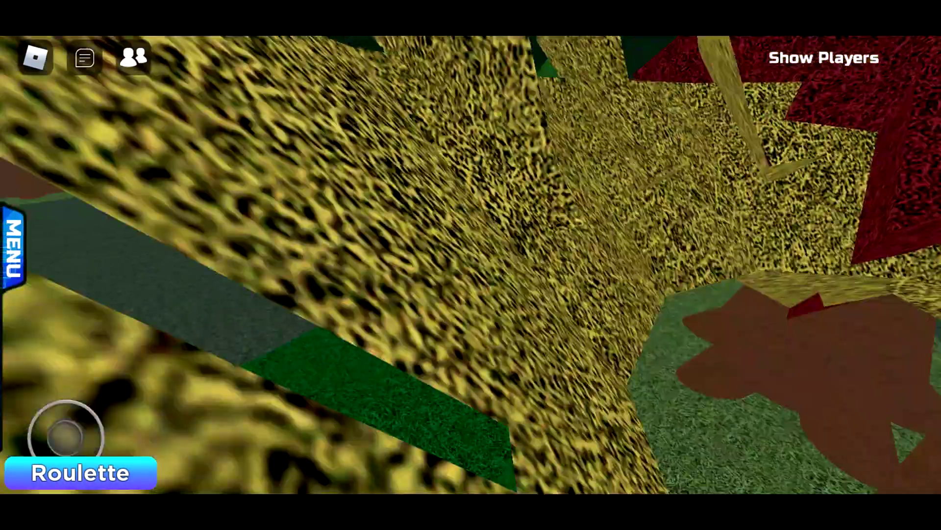
pyautogui.moveTo(663, 266); pyautogui.dragTo(294, 265)
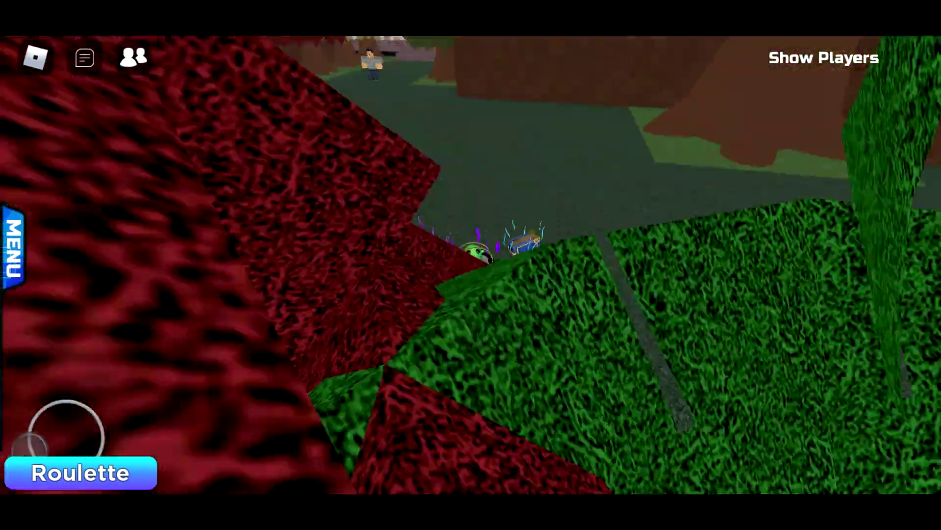
pyautogui.scroll(-3, 472, 265)
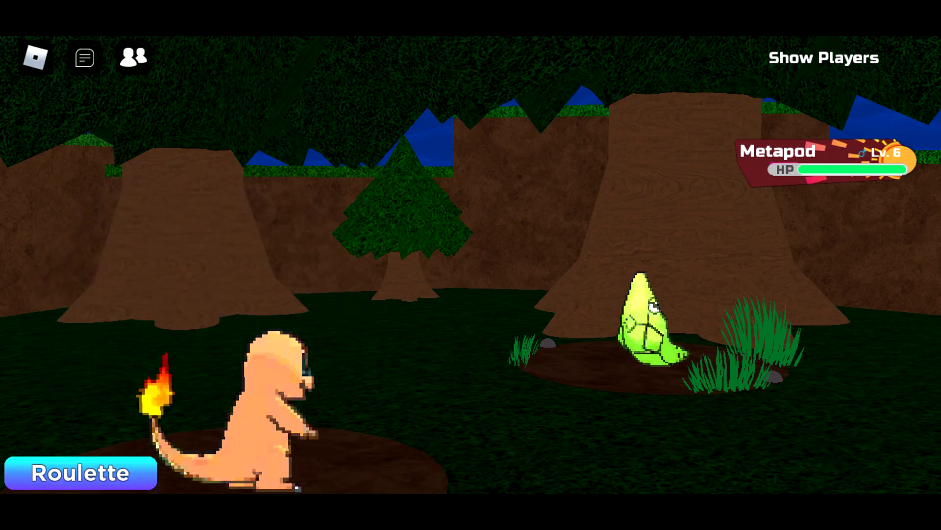
# Step: Run from the wild Metapod, then bring up the Roblox menu and leave the game
pyautogui.click(471, 388)
pyautogui.press('Escape')
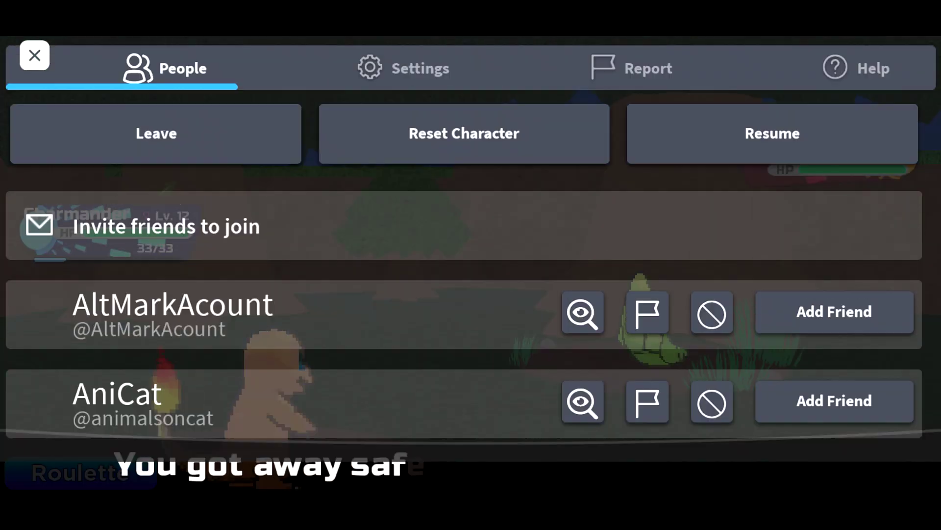
pyautogui.press('l')
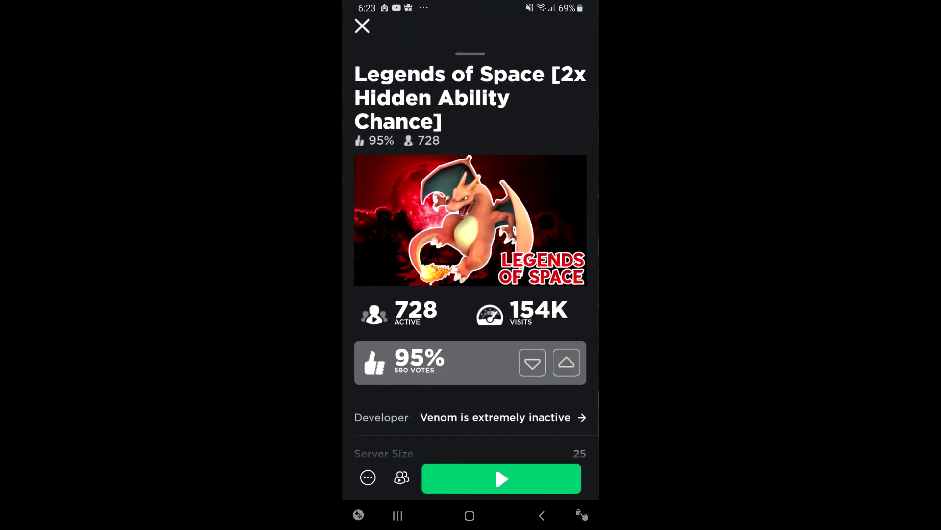
pyautogui.scroll(-5, 470, 295)
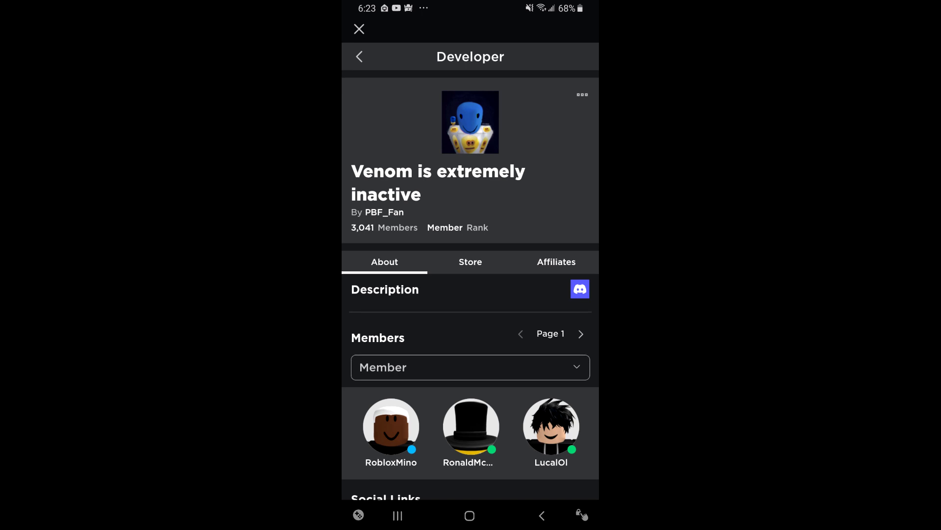
pyautogui.scroll(-10, 469, 294)
pyautogui.scroll(-5, 470, 294)
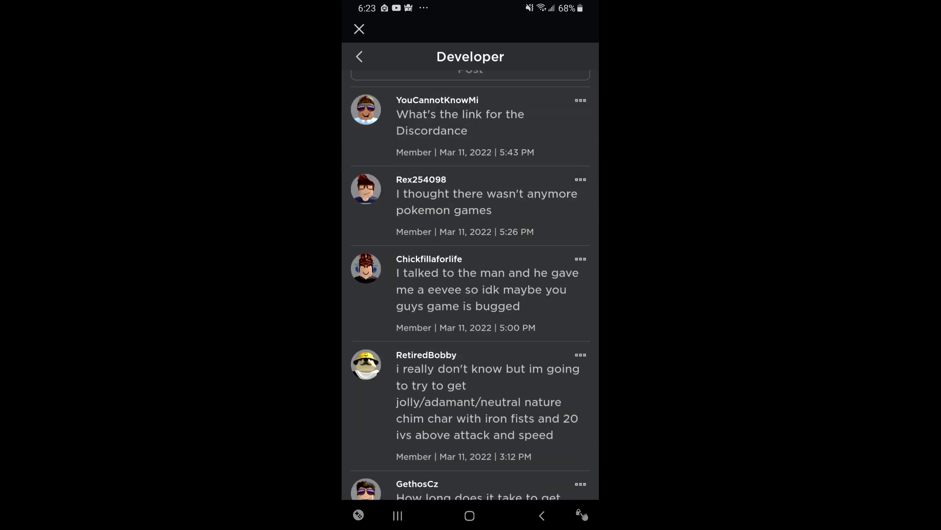
pyautogui.scroll(-5, 470, 295)
pyautogui.scroll(5, 470, 295)
pyautogui.scroll(15, 470, 295)
pyautogui.scroll(-2, 470, 295)
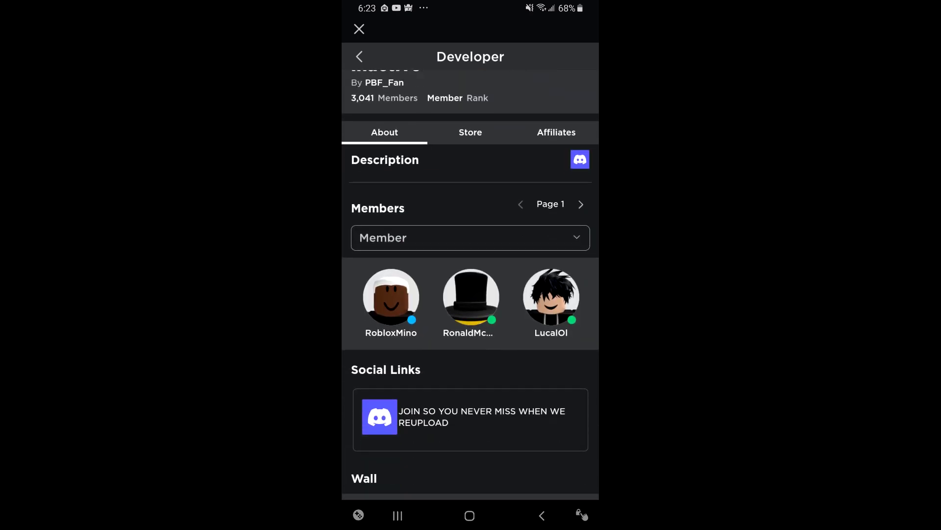
pyautogui.scroll(-5, 470, 295)
pyautogui.scroll(-3, 469, 294)
pyautogui.scroll(12, 470, 294)
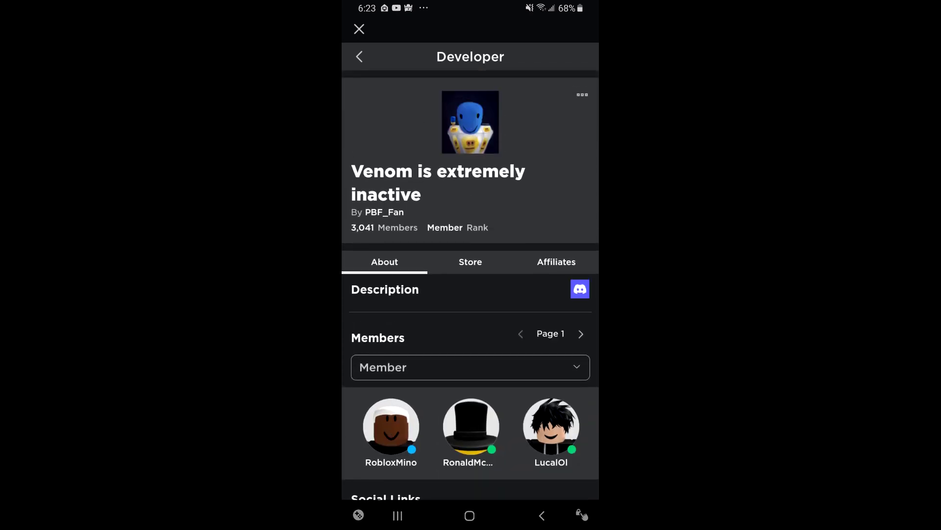
pyautogui.click(556, 261)
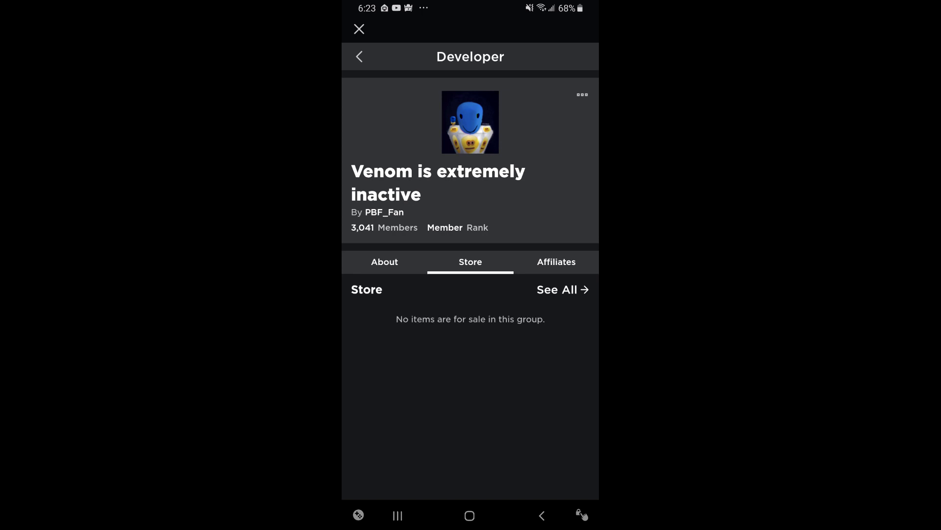
pyautogui.click(385, 261)
pyautogui.click(541, 515)
pyautogui.click(471, 98)
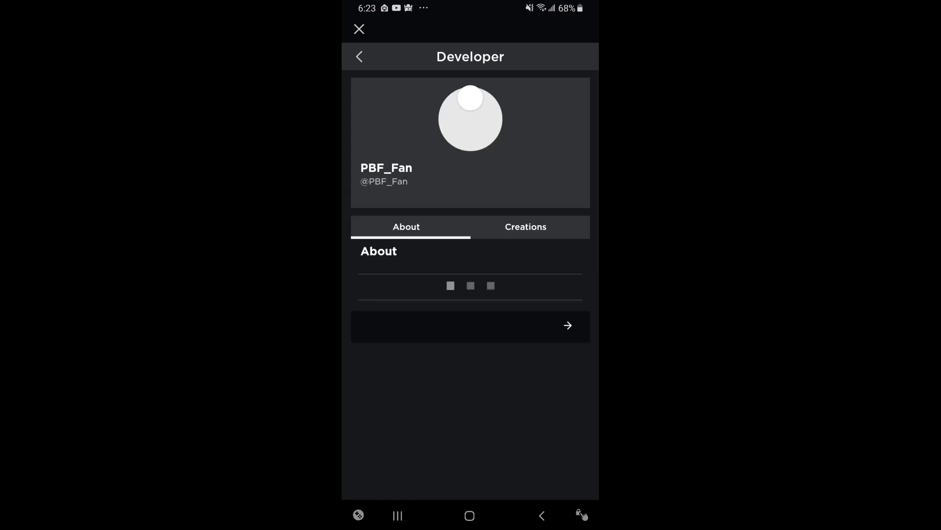
pyautogui.click(526, 276)
pyautogui.scroll(-3, 471, 331)
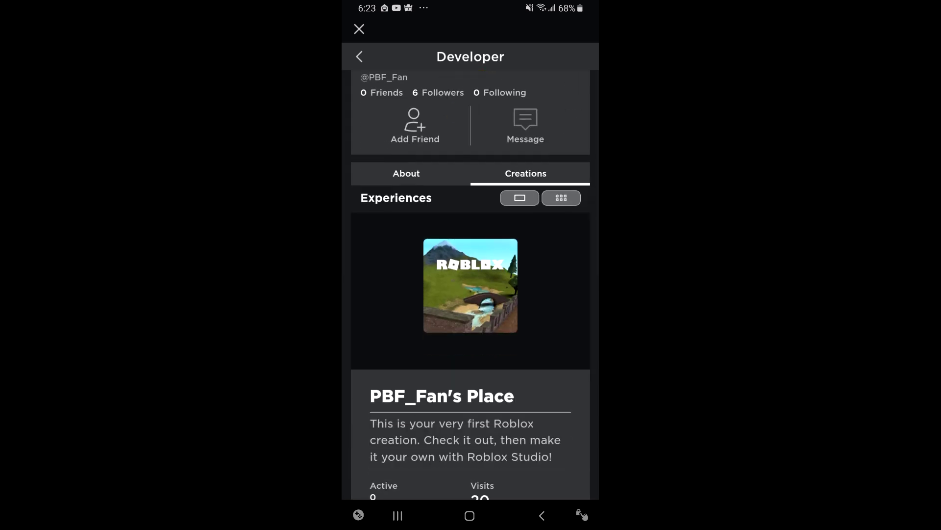
pyautogui.scroll(-2, 471, 332)
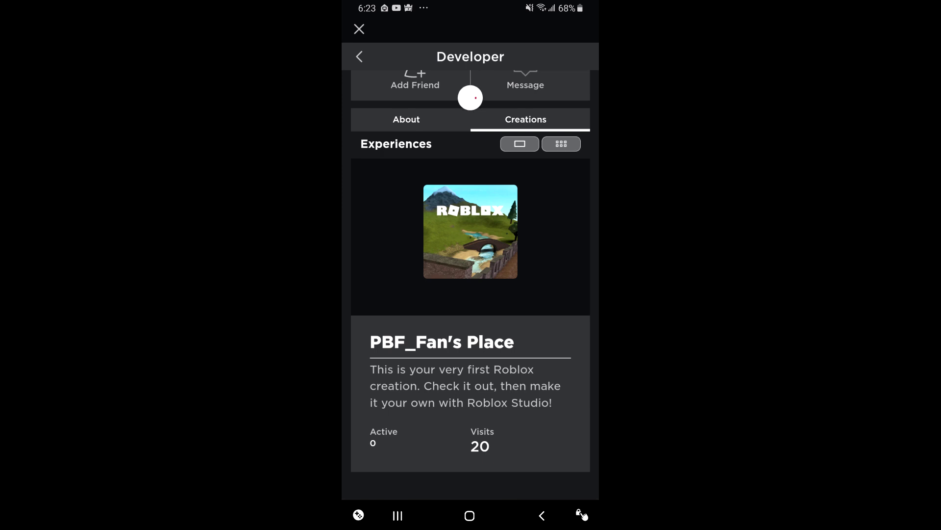
pyautogui.click(360, 57)
pyautogui.click(385, 261)
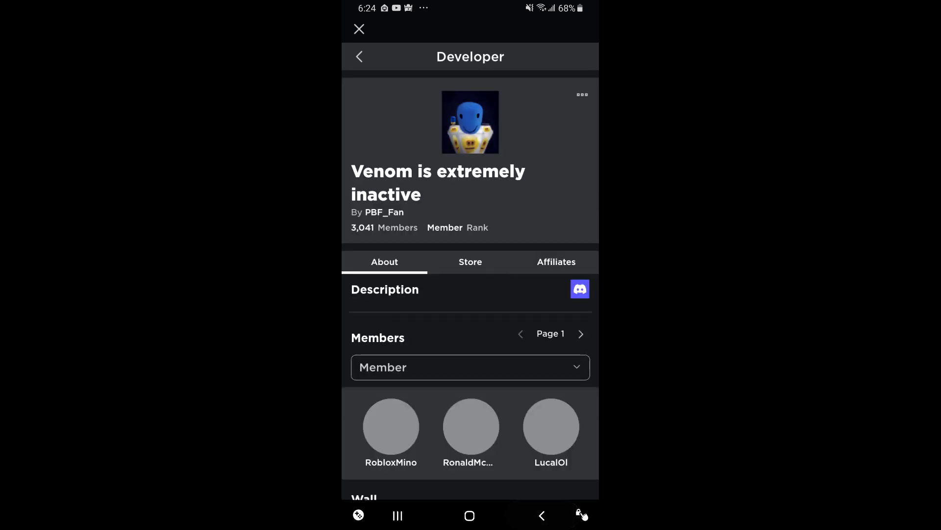
# Step: Return to the Legends of Space page, open its developer group, and list Admin members
pyautogui.click(359, 57)
pyautogui.scroll(-4, 471, 294)
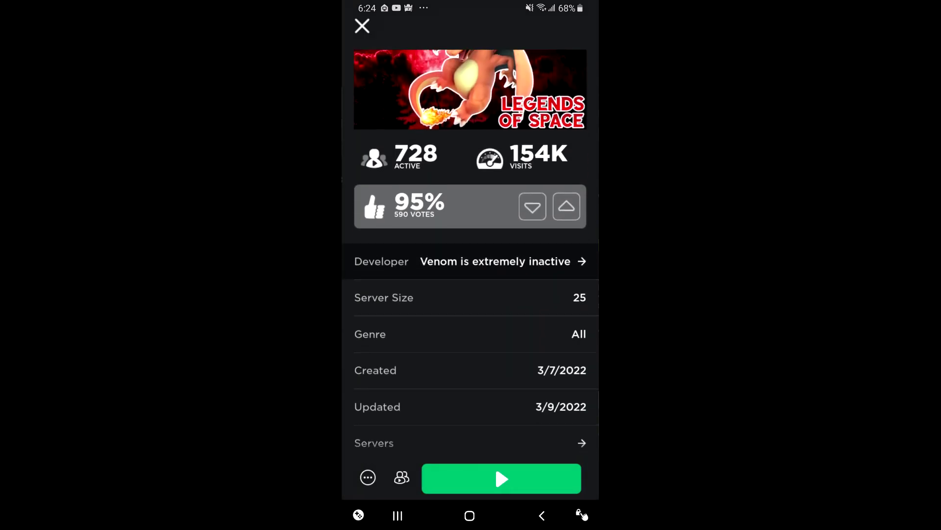
pyautogui.scroll(2, 471, 294)
pyautogui.click(503, 339)
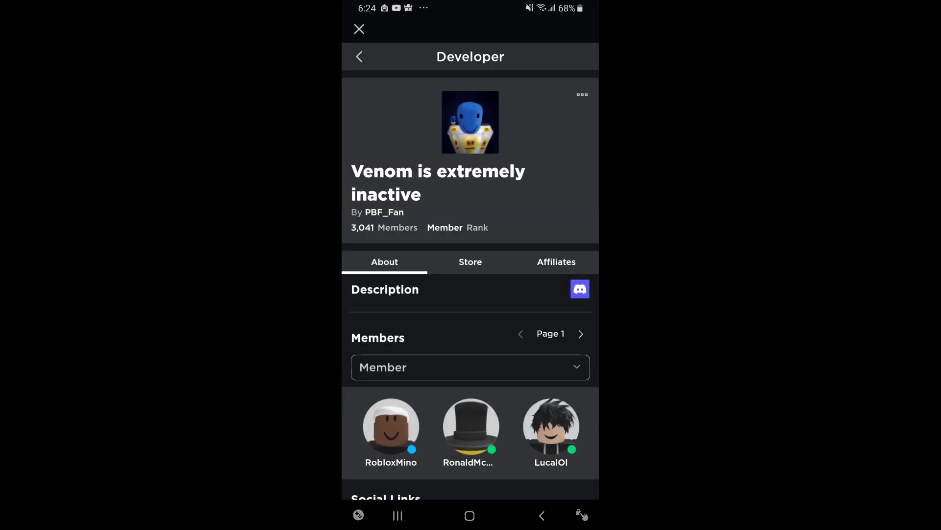
pyautogui.scroll(-1, 471, 294)
pyautogui.click(470, 326)
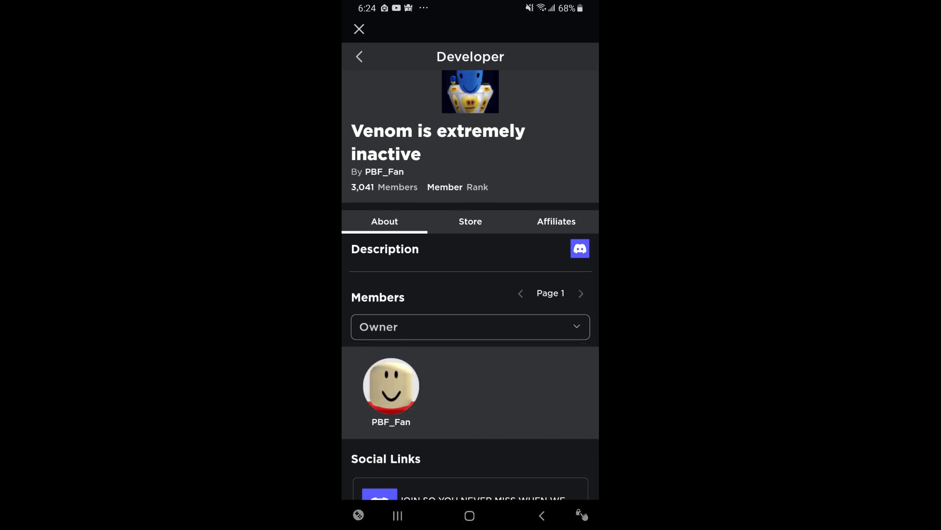
pyautogui.click(470, 327)
pyautogui.click(442, 387)
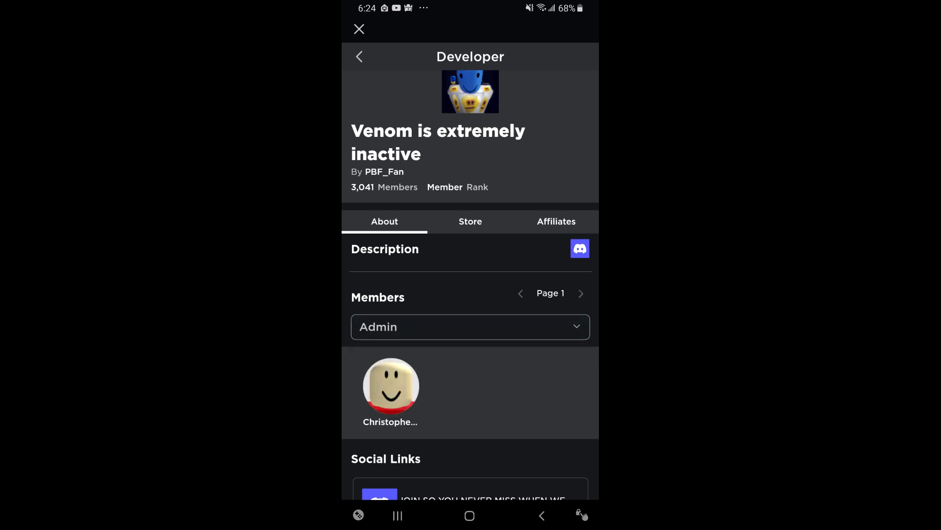
pyautogui.scroll(-6, 470, 294)
pyautogui.scroll(-2, 471, 295)
pyautogui.scroll(-5, 471, 294)
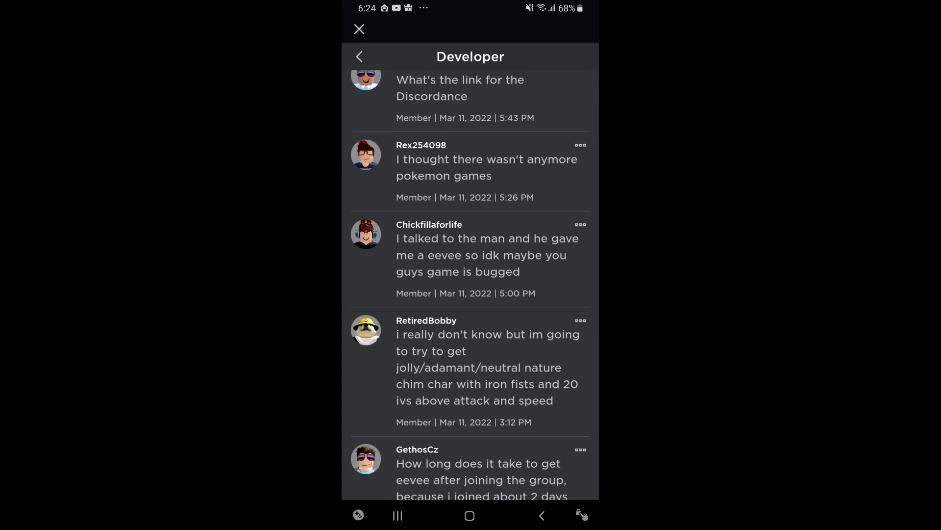
pyautogui.scroll(-3, 471, 294)
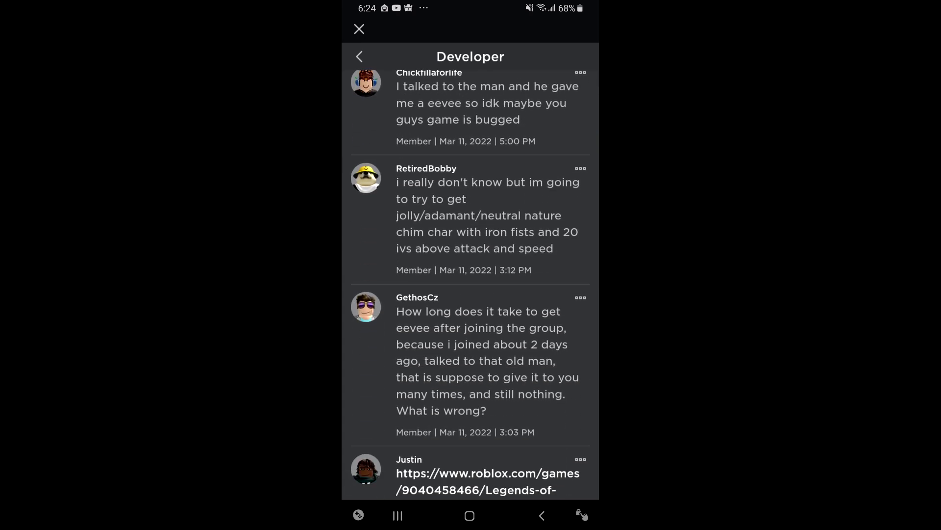
# Step: Close the developer group page and reopen it from the Legends of Space game page
pyautogui.click(359, 29)
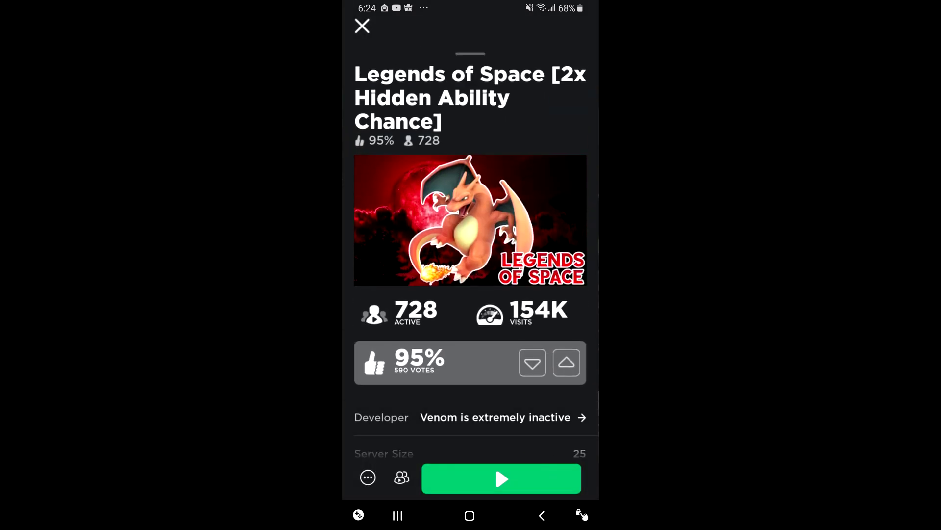
pyautogui.scroll(-5, 471, 295)
pyautogui.scroll(-3, 471, 294)
pyautogui.scroll(4, 472, 294)
pyautogui.scroll(3, 472, 295)
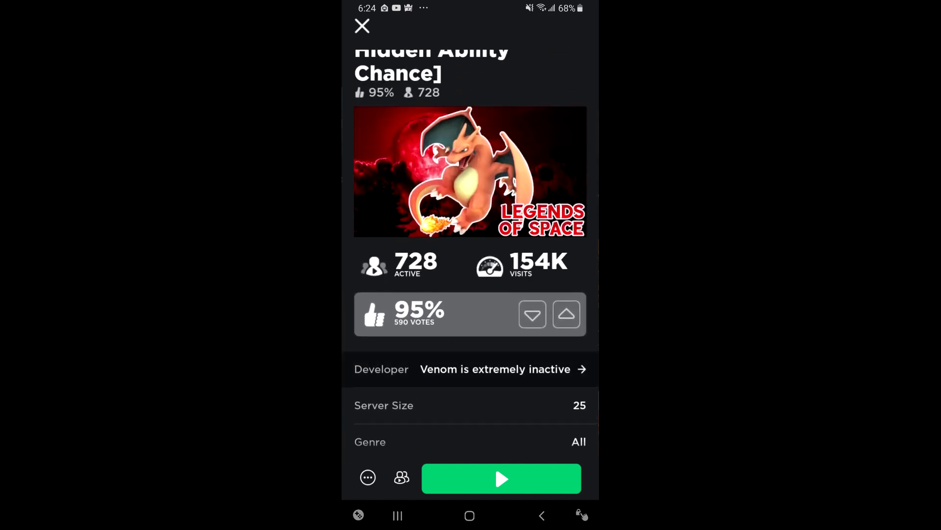
pyautogui.click(503, 368)
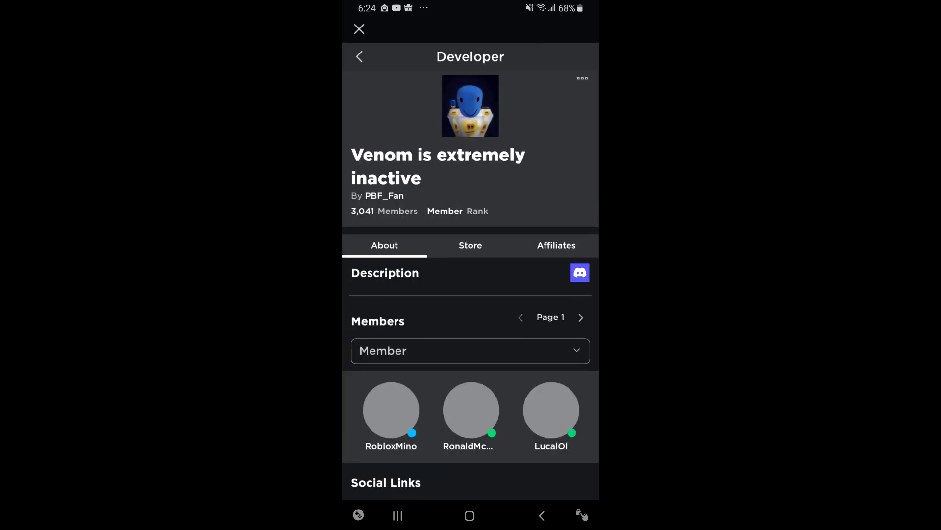
pyautogui.scroll(-10, 470, 295)
pyautogui.scroll(-3, 471, 294)
pyautogui.scroll(-1, 471, 294)
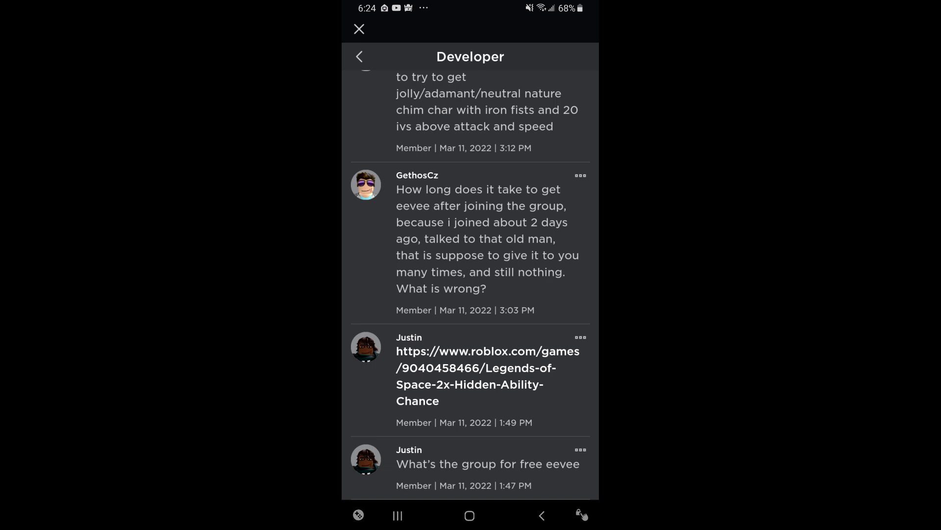